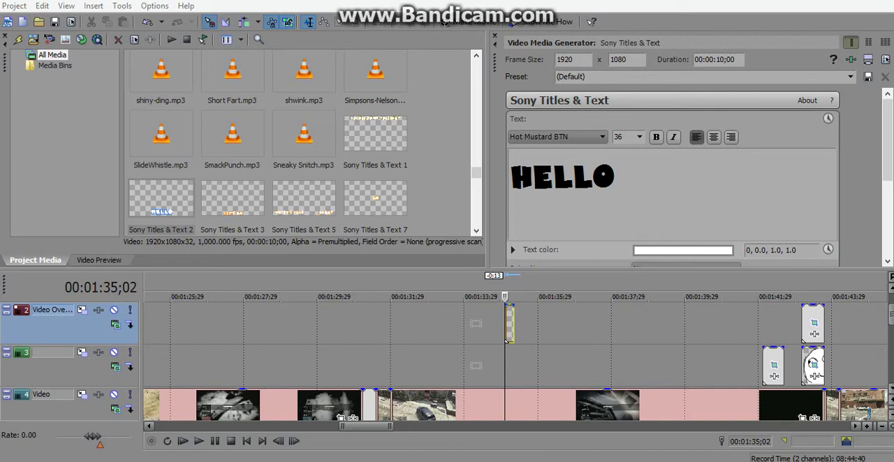
pyautogui.moveTo(366, 427)
pyautogui.mouseDown()
pyautogui.moveTo(171, 426)
pyautogui.moveTo(380, 426)
pyautogui.mouseUp()
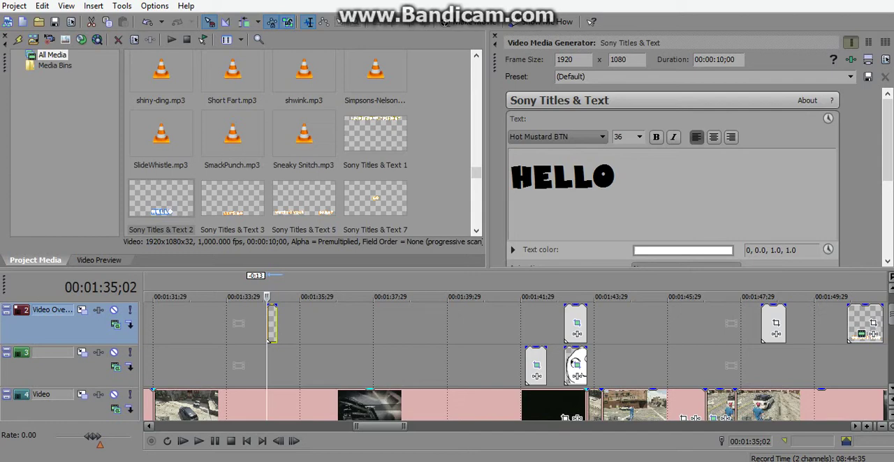
pyautogui.hscroll(3, 517, 363)
pyautogui.hscroll(3, 517, 363)
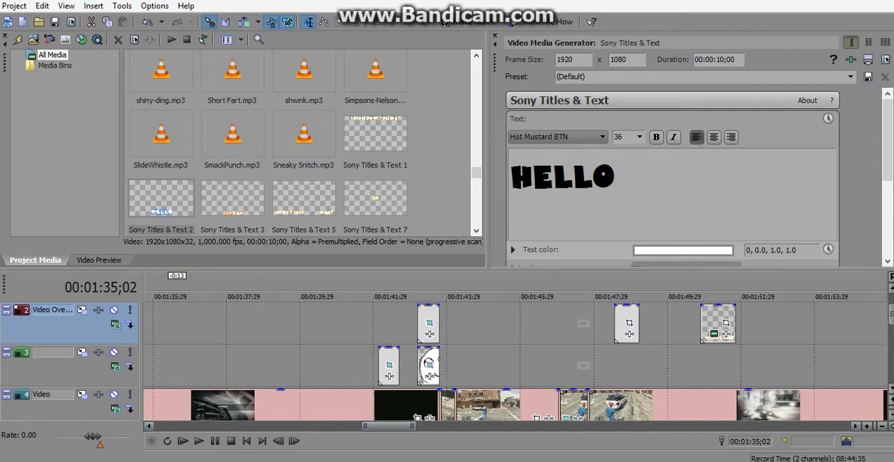
# Play the track 3 title event briefly, then park the cursor back at 00:01:42;03
pyautogui.click(380, 364)
pyautogui.click(99, 260)
pyautogui.press('space')
pyautogui.press('Return')
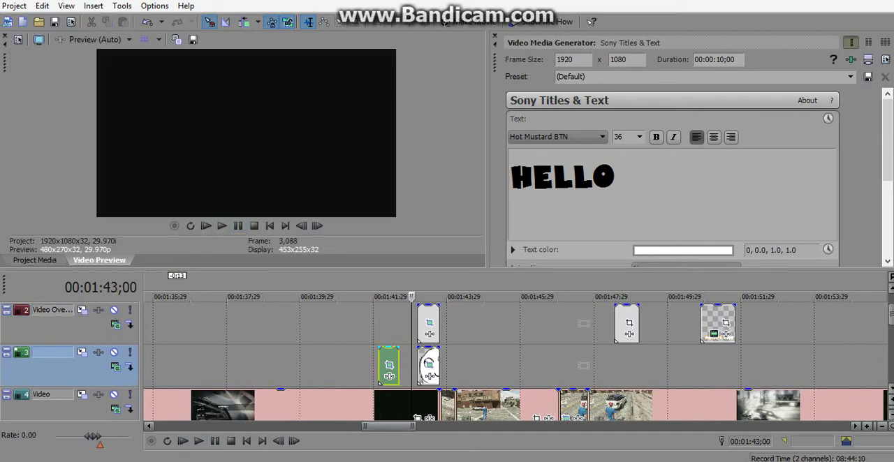
pyautogui.click(379, 381)
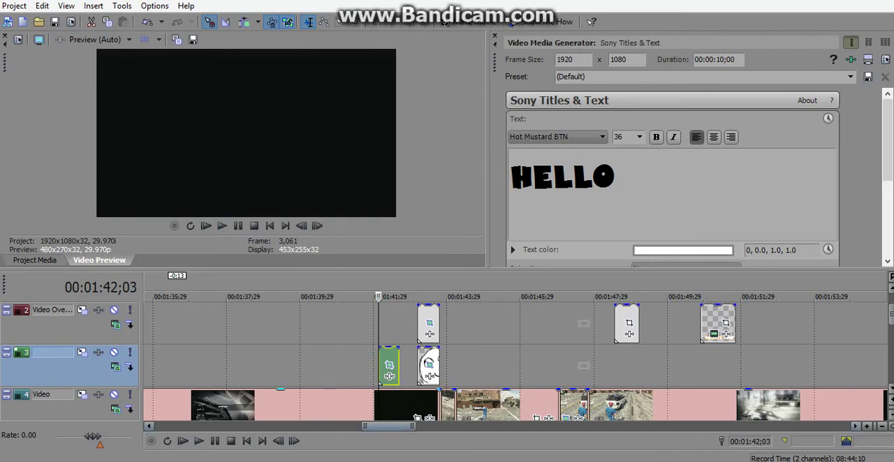
pyautogui.hscroll(-5, 517, 363)
pyautogui.hscroll(2, 517, 363)
pyautogui.hscroll(-4, 517, 363)
pyautogui.hscroll(-3, 516, 363)
pyautogui.hscroll(-5, 517, 363)
pyautogui.hscroll(-5, 517, 363)
pyautogui.hscroll(-3, 517, 363)
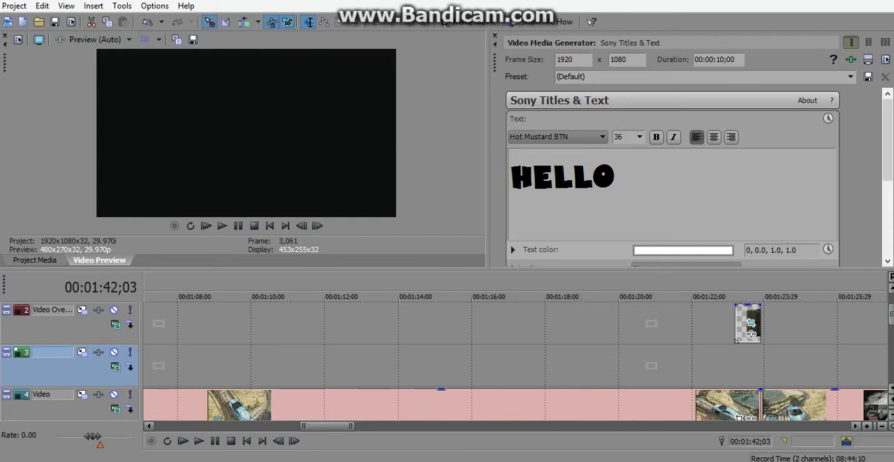
pyautogui.hscroll(-5, 881, 339)
pyautogui.hscroll(-4, 881, 340)
pyautogui.hscroll(2, 515, 363)
pyautogui.hscroll(2, 515, 363)
pyautogui.hscroll(2, 515, 363)
pyautogui.hscroll(-1, 515, 363)
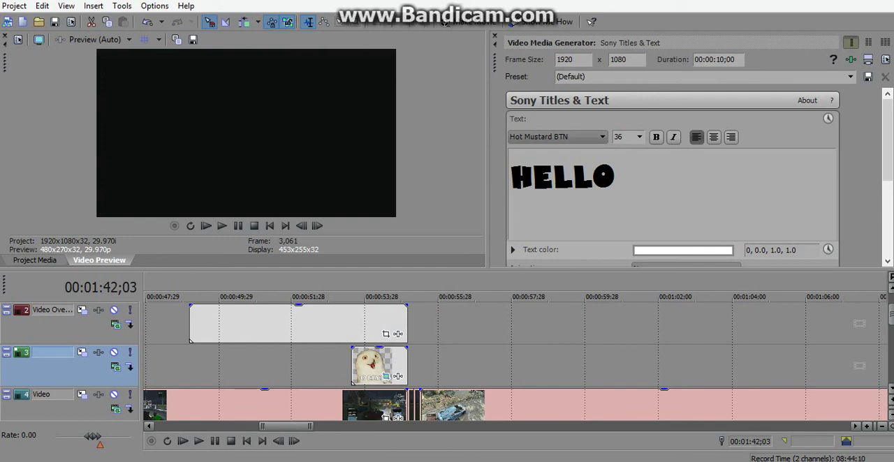